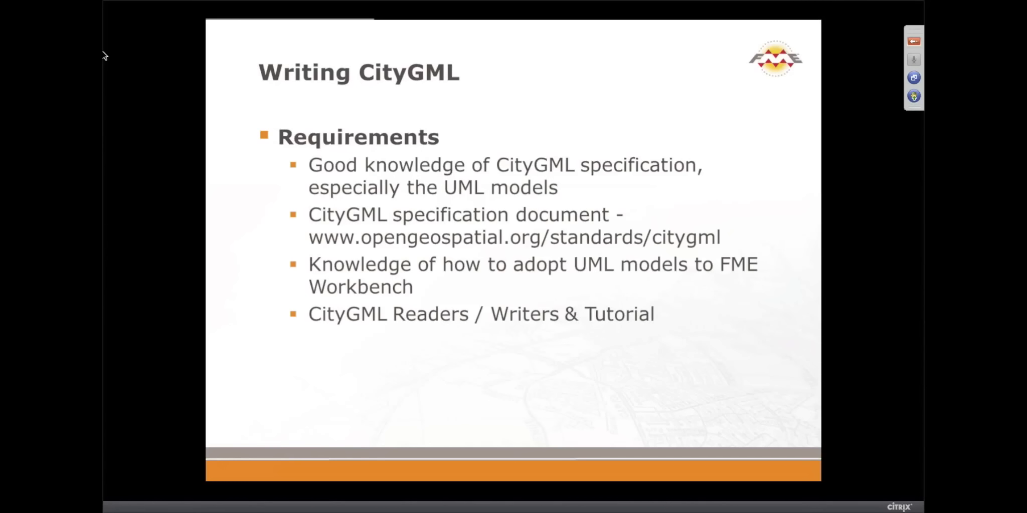
Advance the presentation to the 'Writing CityGML: Basics' slide
key("Right")
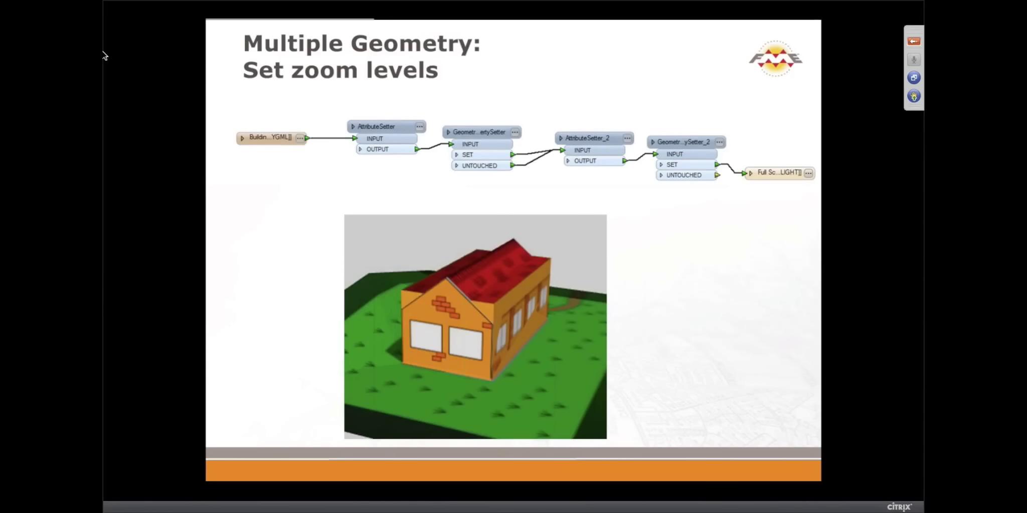
Advance the presentation to the 'CityGML: Important notes' slide
key("Right")
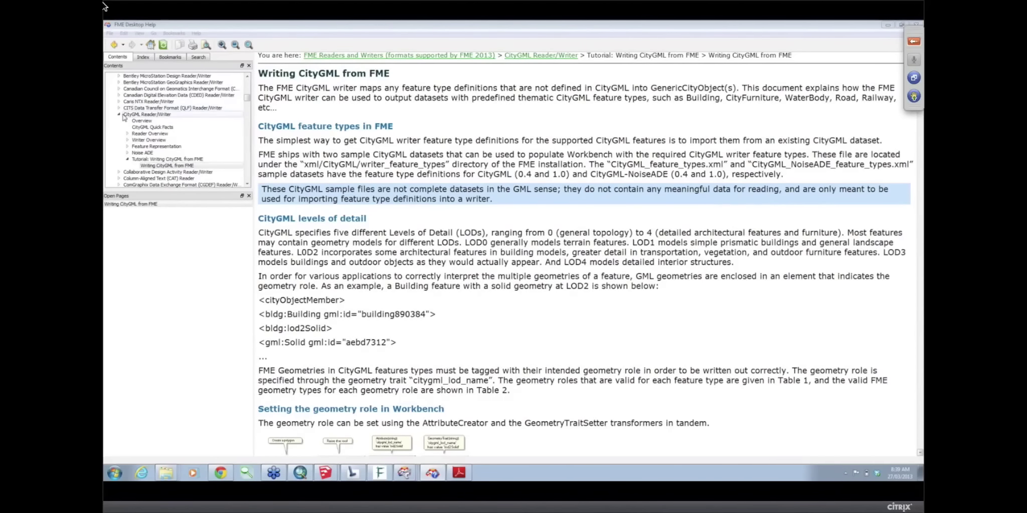
Open the 'Writing CityGML from FME' help topic and scroll through its sections
left_click(142, 166)
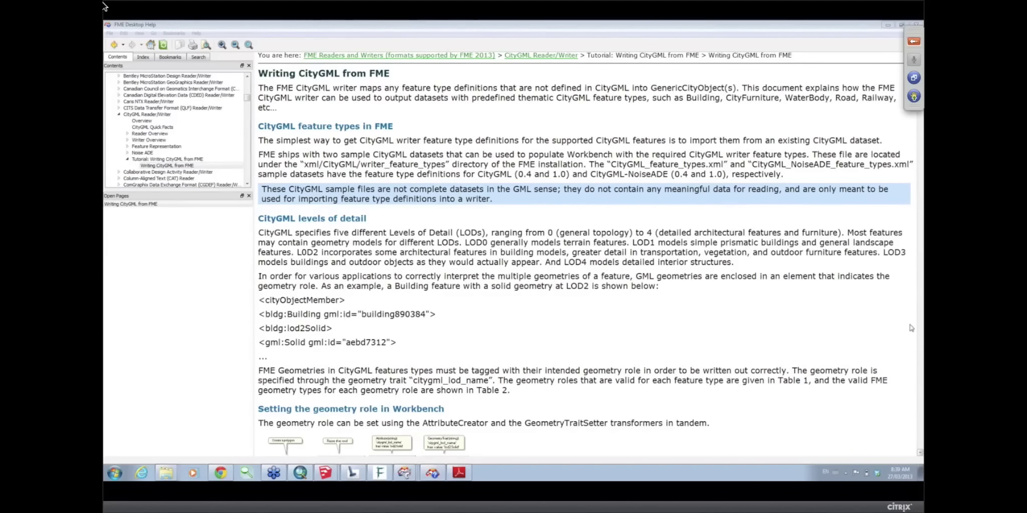
left_click(516, 272)
scroll(516, 272, "down", 20)
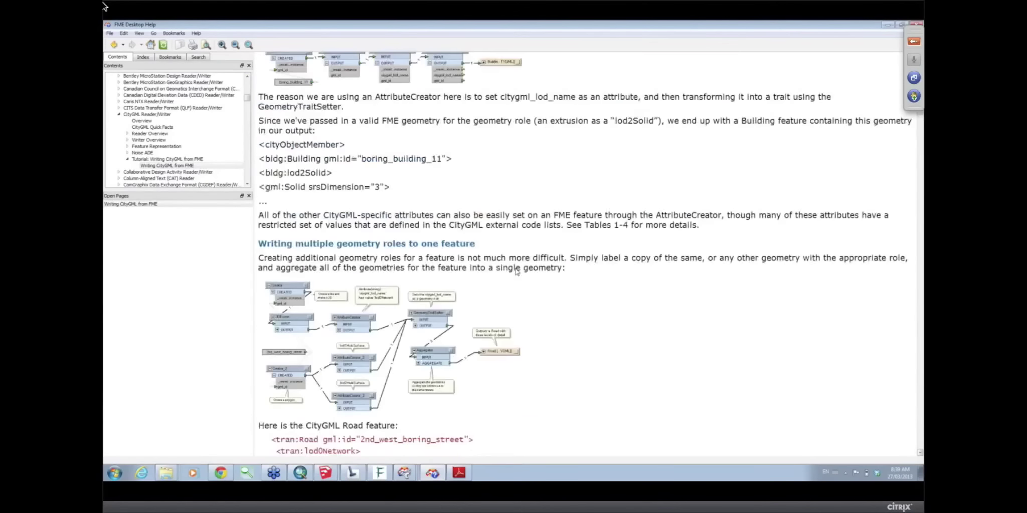
scroll(516, 272, "down", 1)
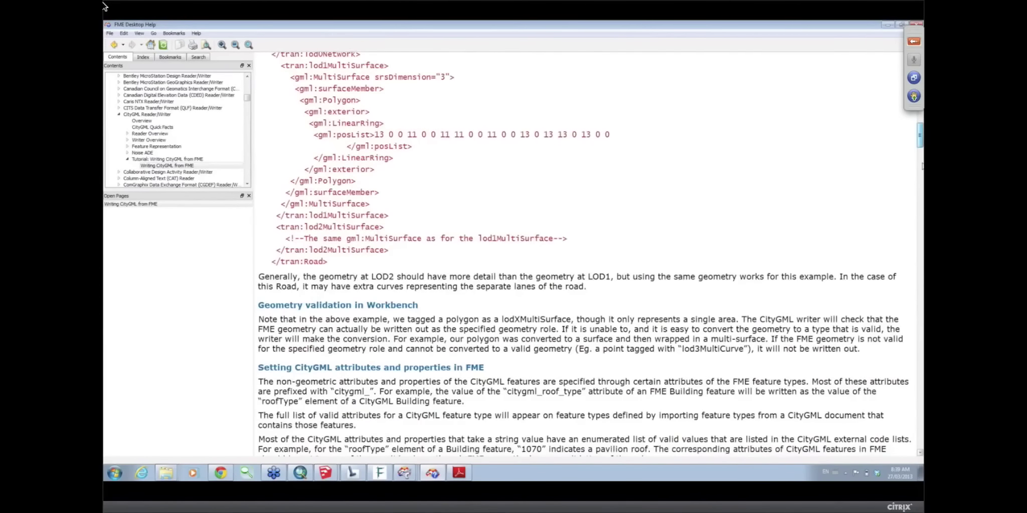
left_click(458, 472)
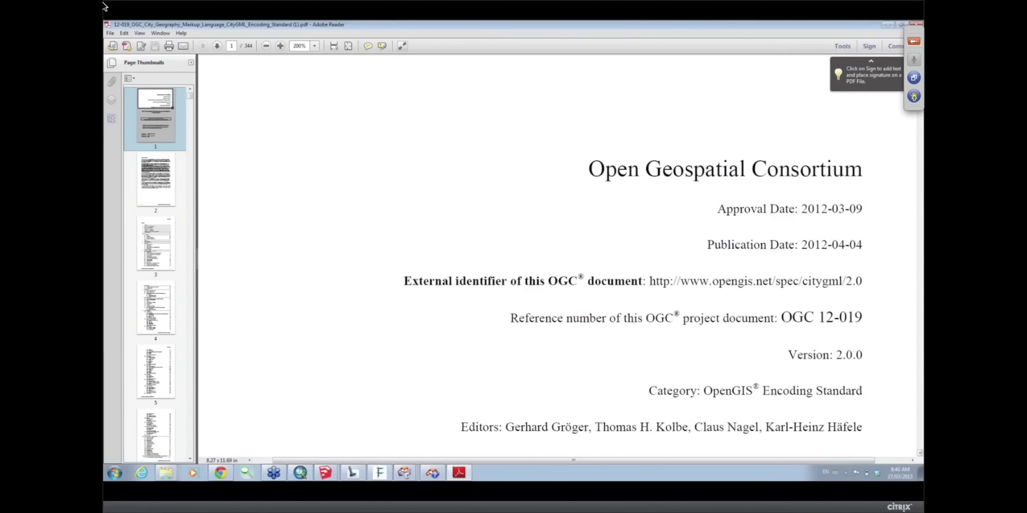
Scroll the CityGML standard PDF to the room-function code tables, then switch to SketchUp
left_click_drag(918, 59, 908, 348)
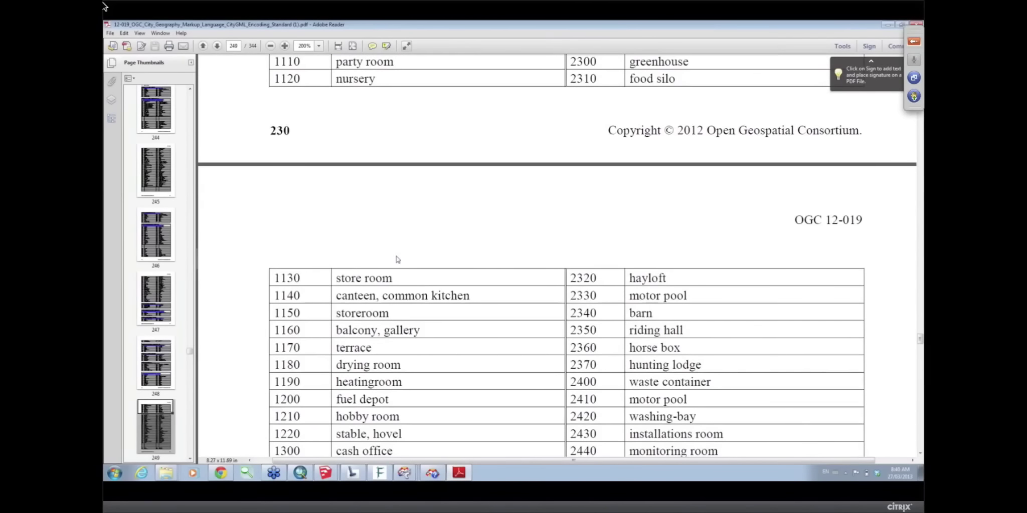
scroll(396, 255, "down", 10)
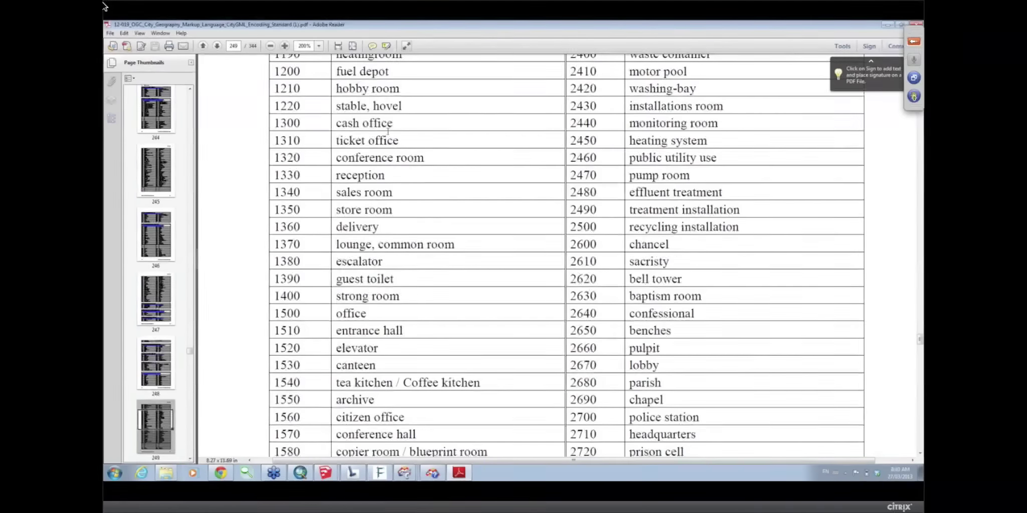
left_click(325, 473)
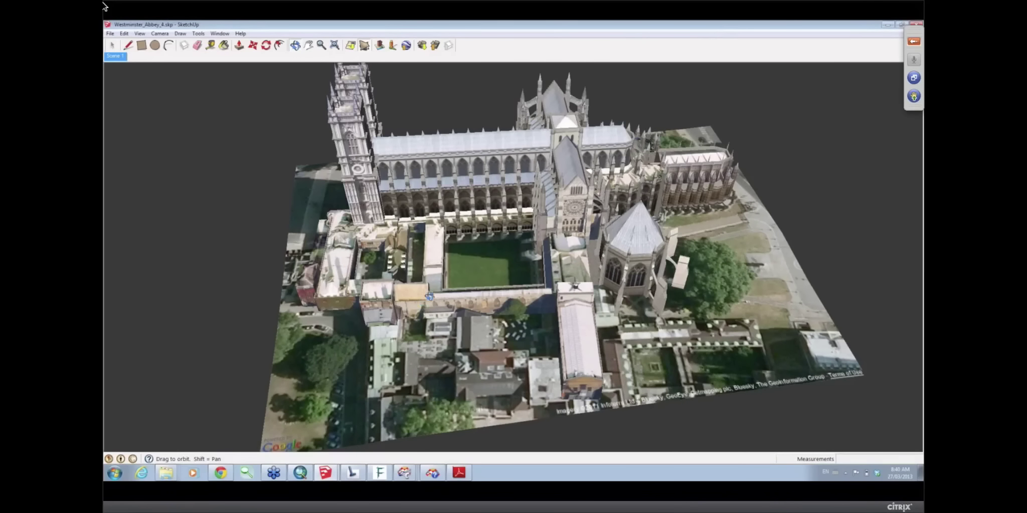
Orbit the abbey, then select the west tower, nave, chapter house and the building beside the cloister
left_click_drag(479, 317, 404, 217)
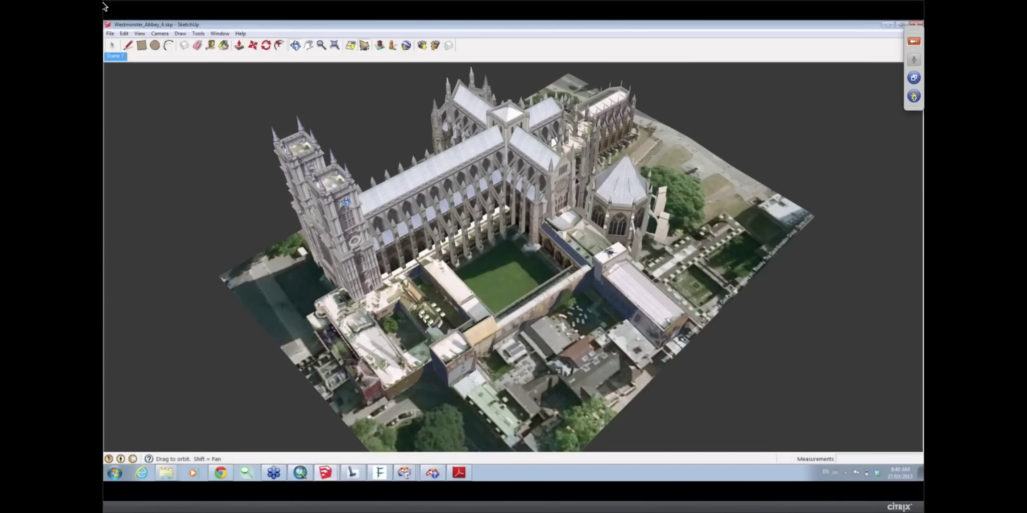
left_click(112, 45)
left_click(335, 223)
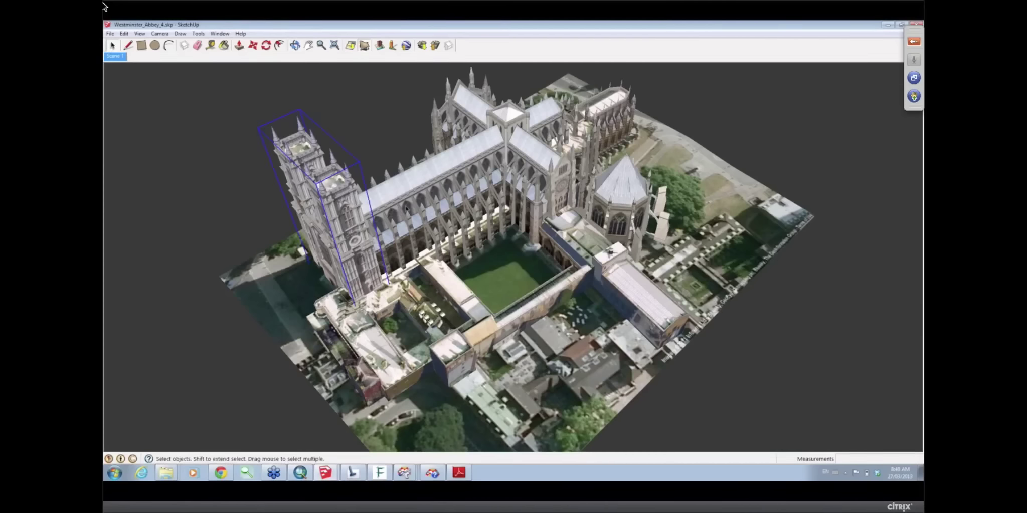
left_click(500, 197)
left_click(605, 192)
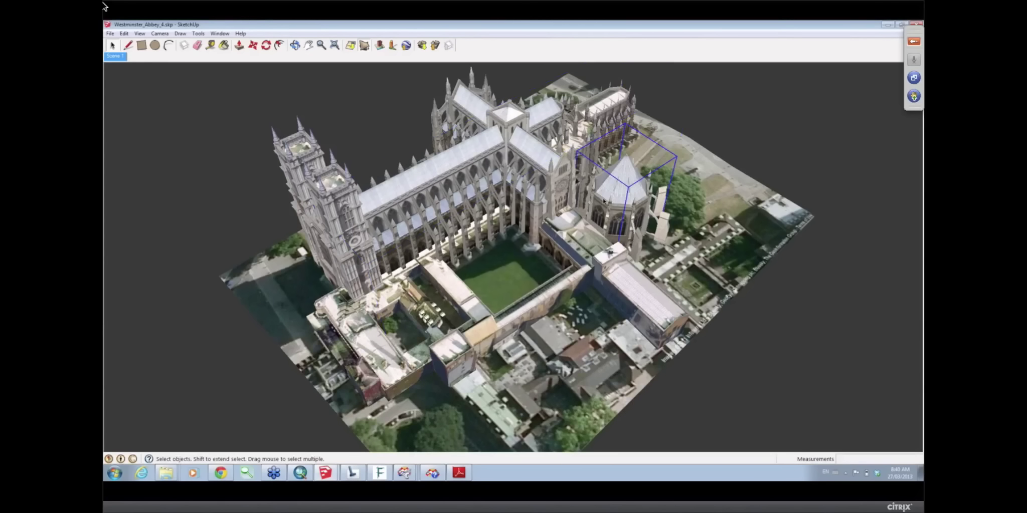
left_click(626, 289)
left_click(656, 311)
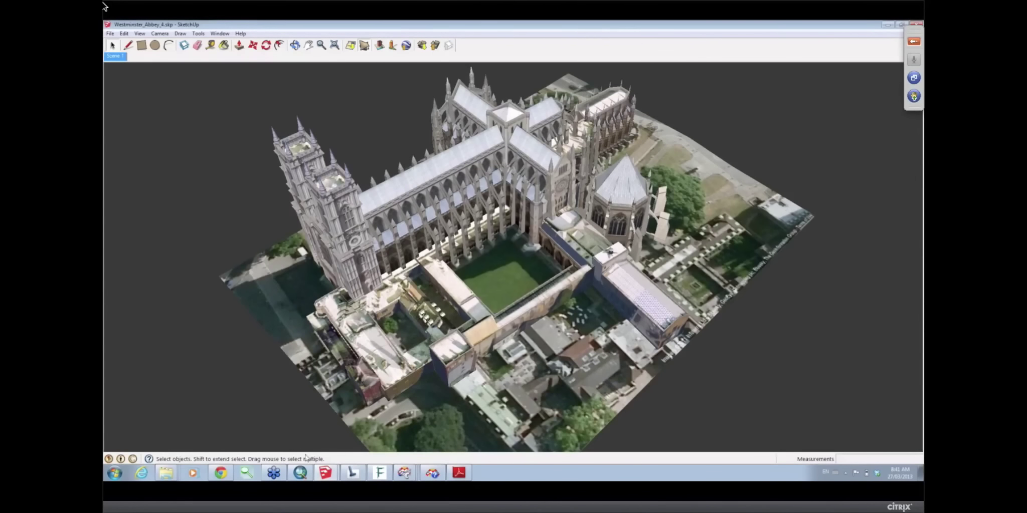
mouse_move(404, 473)
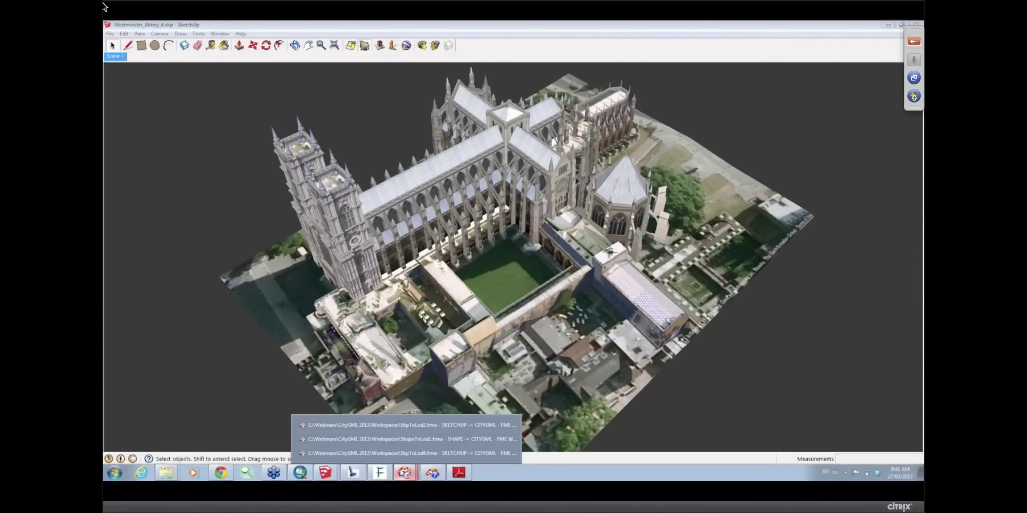
In SkpToLod2.fmw, pan across the LandUse and Building flows, then open CityGMLGeometrySetter
left_click(407, 429)
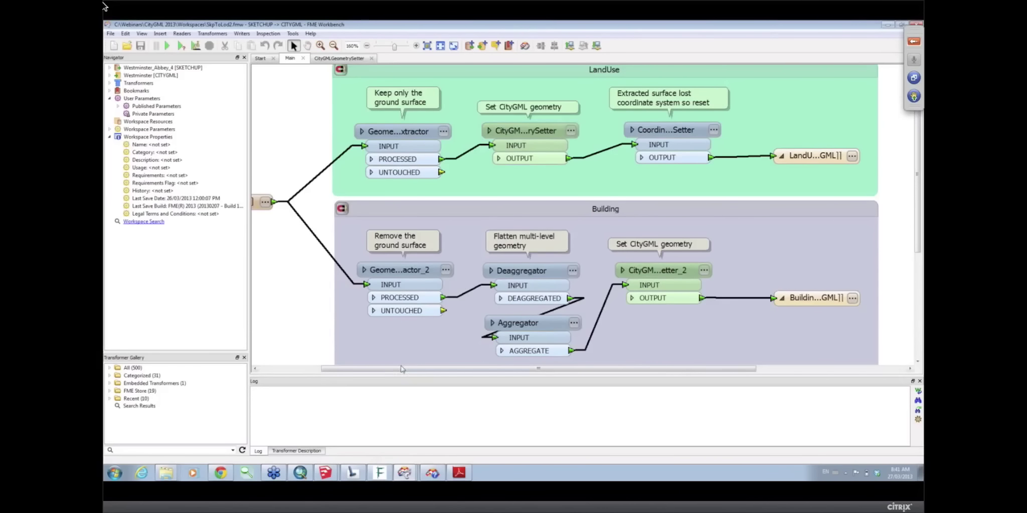
left_click(255, 369)
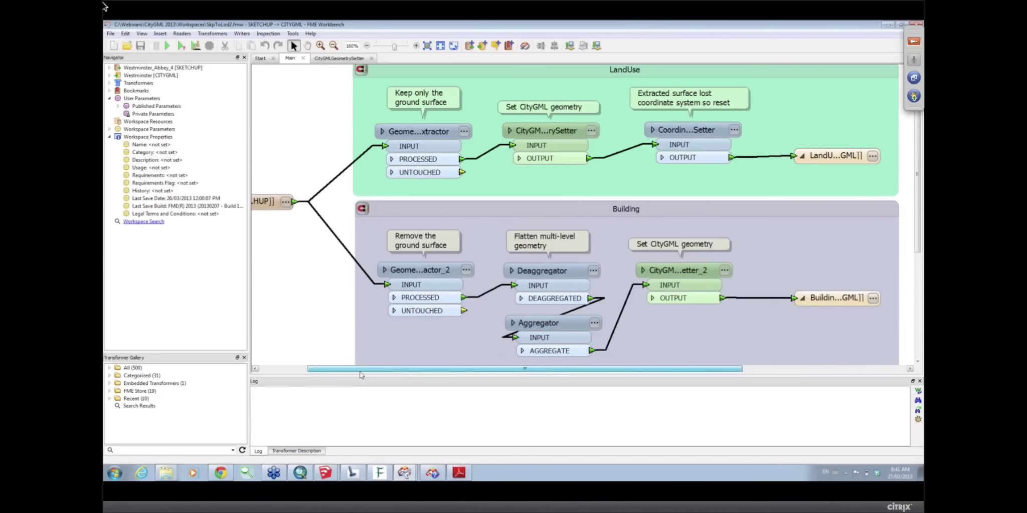
left_click(312, 206)
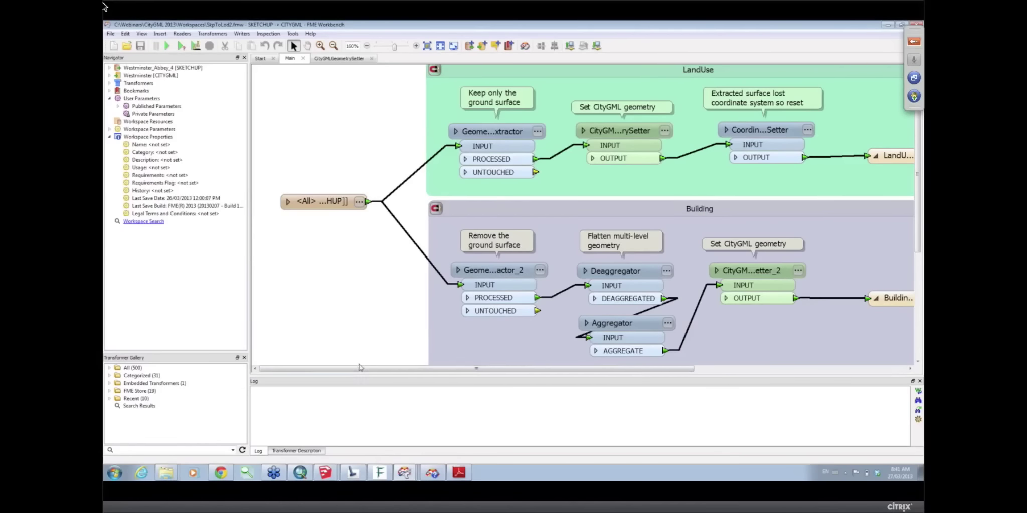
left_click_drag(359, 370, 549, 373)
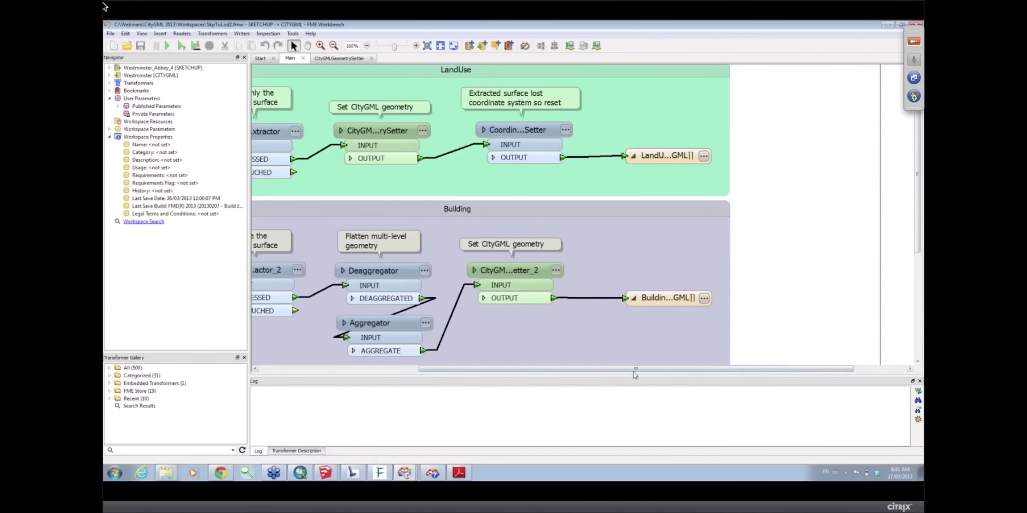
left_click_drag(634, 370, 475, 370)
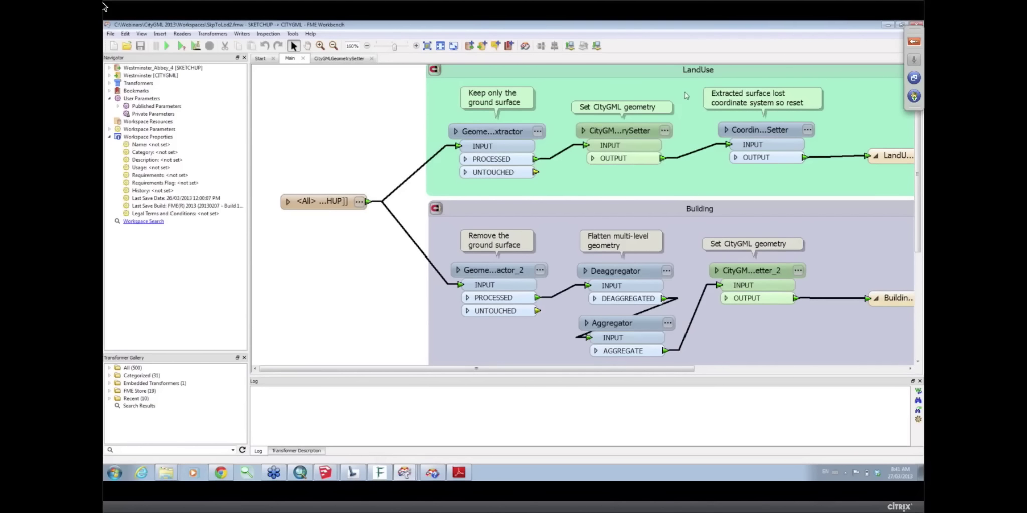
left_click(335, 58)
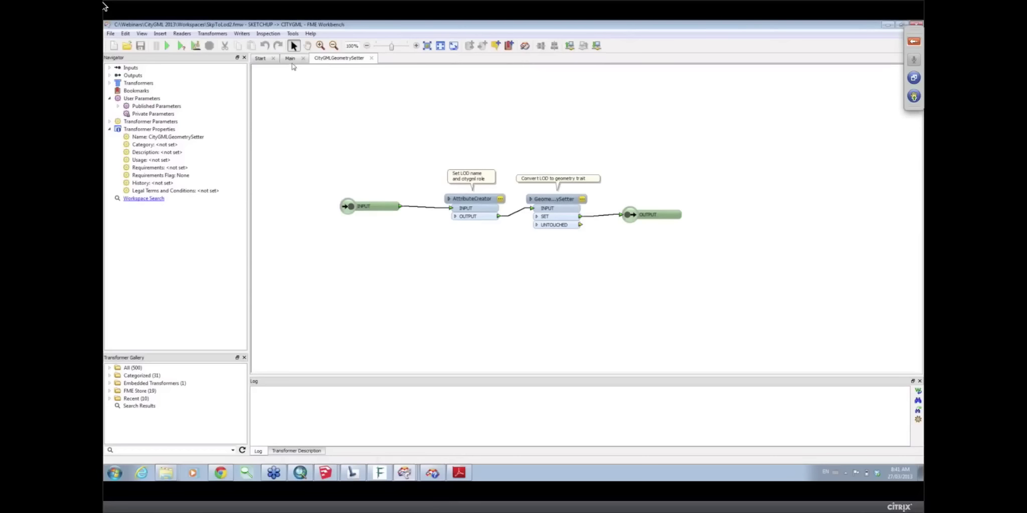
Inspect the CityGML Lod Name parameter's allowed choices and cancel out without changes
left_click(118, 106)
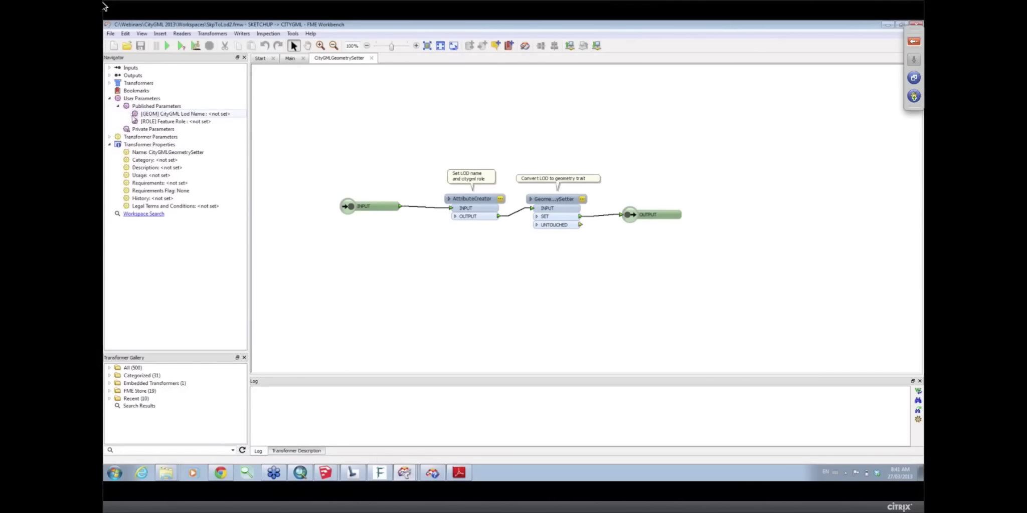
right_click(179, 115)
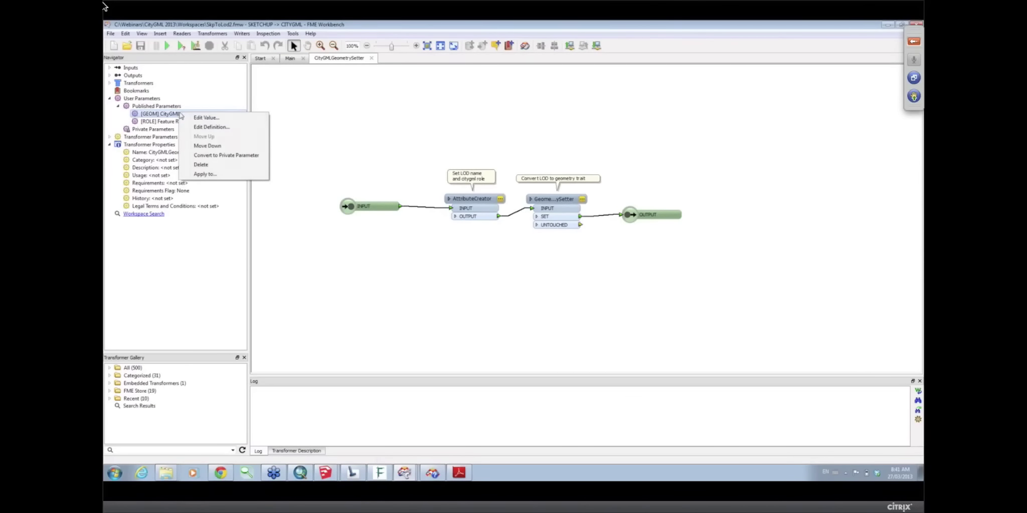
left_click(196, 130)
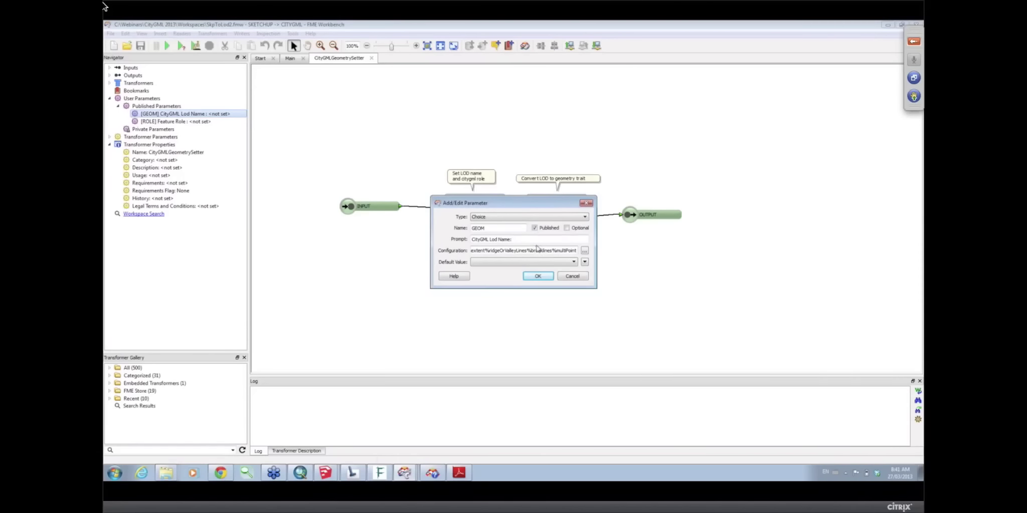
left_click(585, 250)
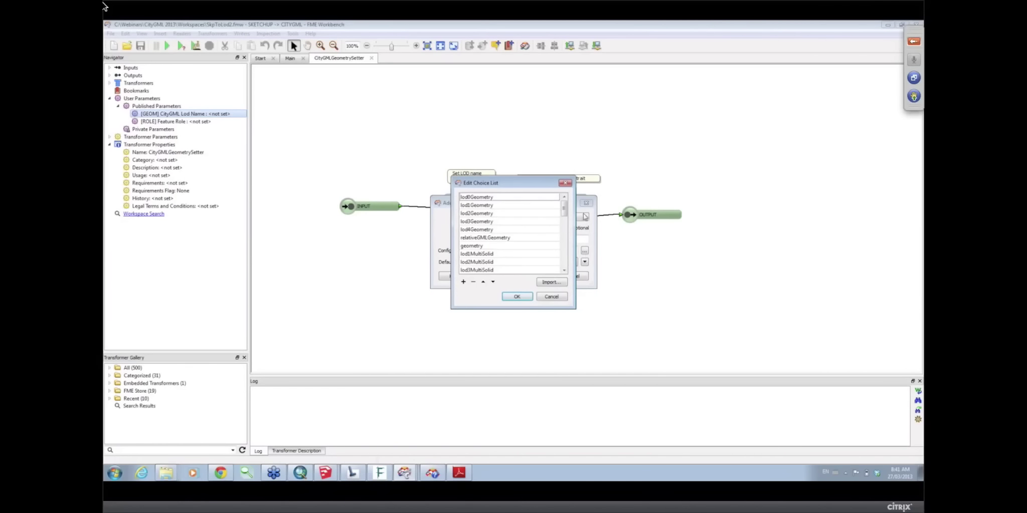
mouse_move(566, 217)
left_mouse_down()
mouse_move(574, 258)
mouse_move(584, 247)
mouse_move(565, 211)
left_mouse_up()
left_click(552, 297)
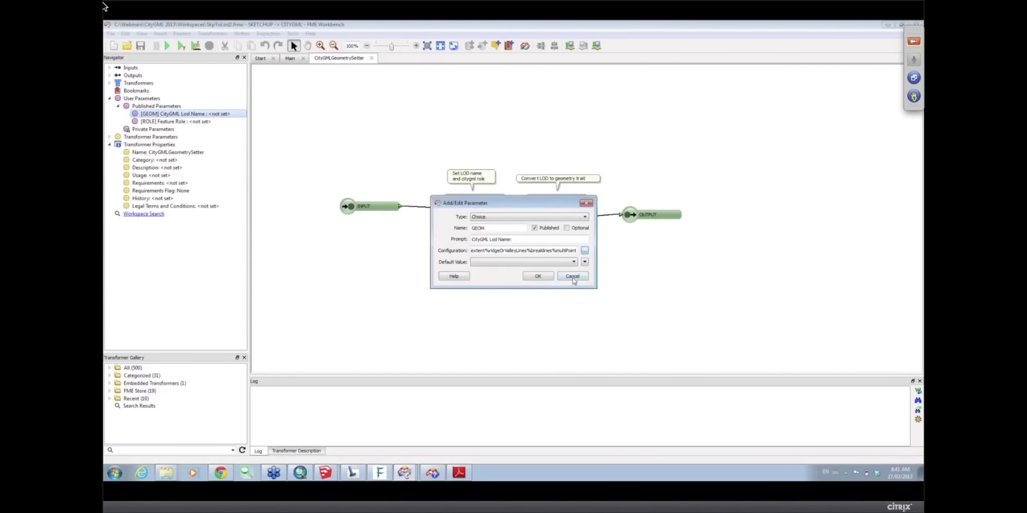
left_click(571, 277)
In the main workspace, confirm the LandUse geometry setter uses lod2MultiSurface and cityObjectMember
left_click(290, 58)
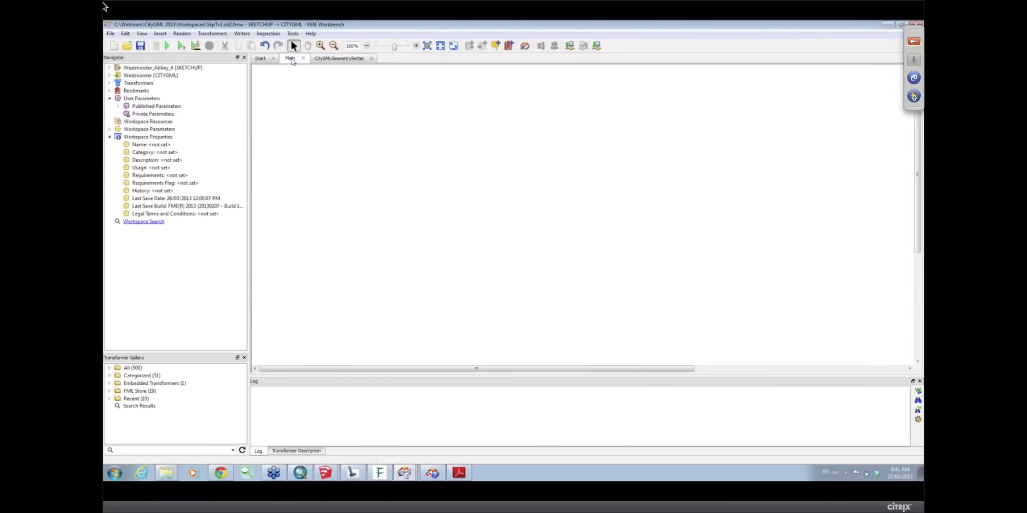
left_click(625, 134)
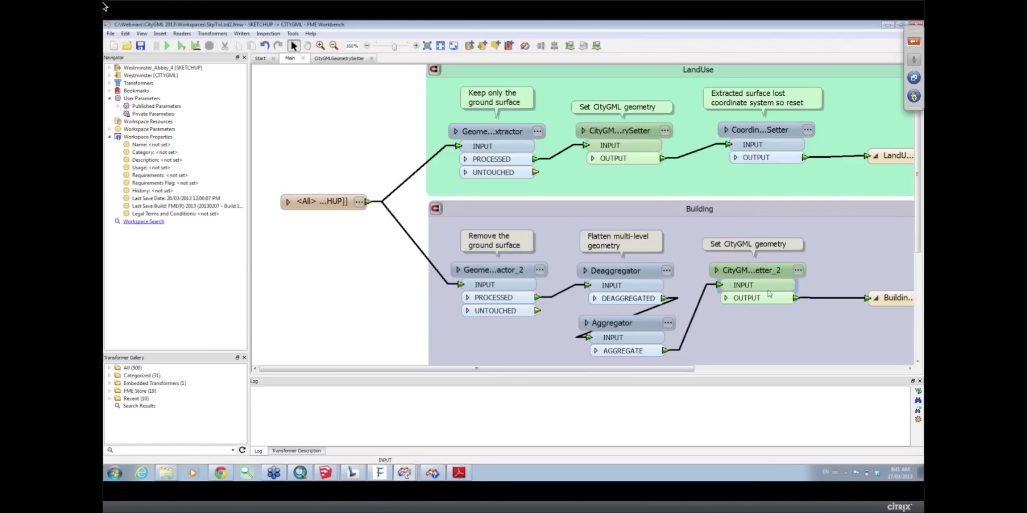
left_click(664, 130)
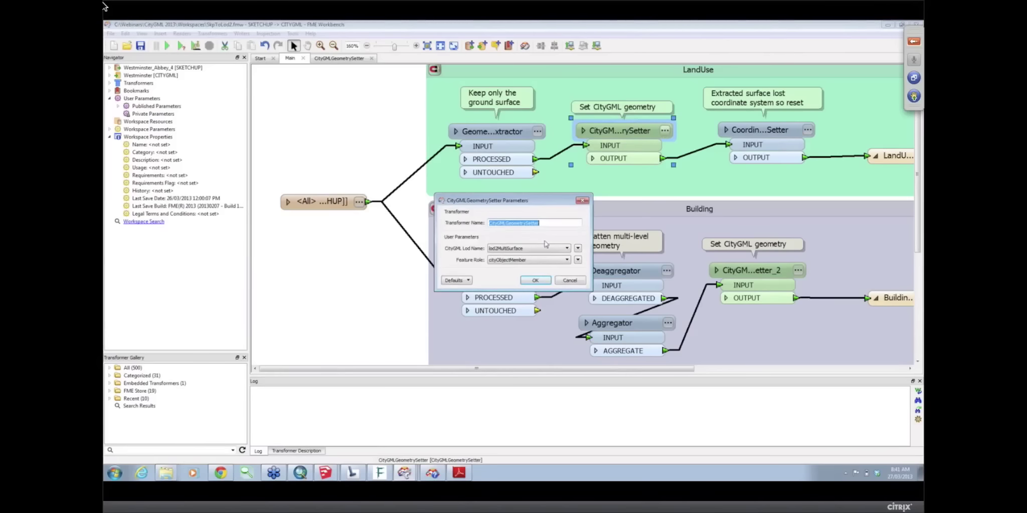
left_click(536, 249)
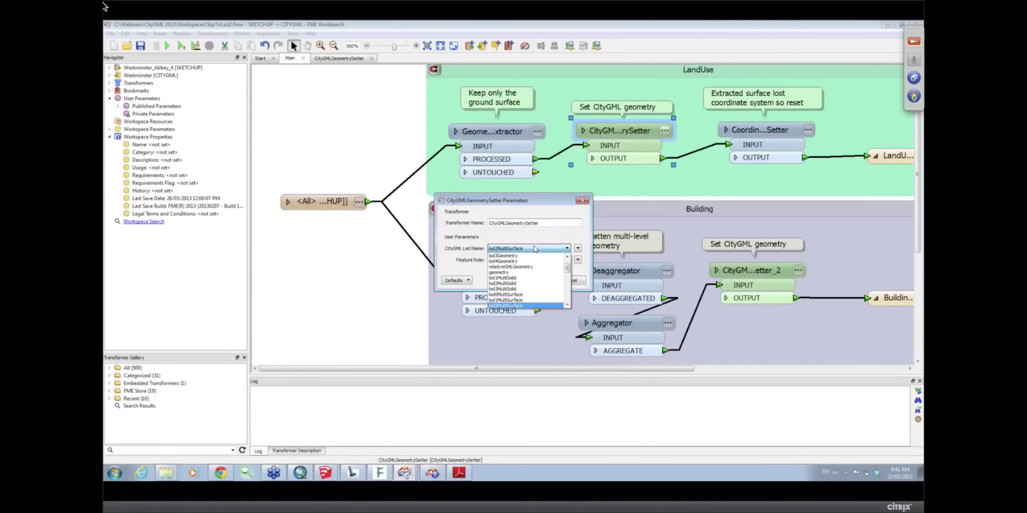
left_click(535, 248)
left_click(531, 260)
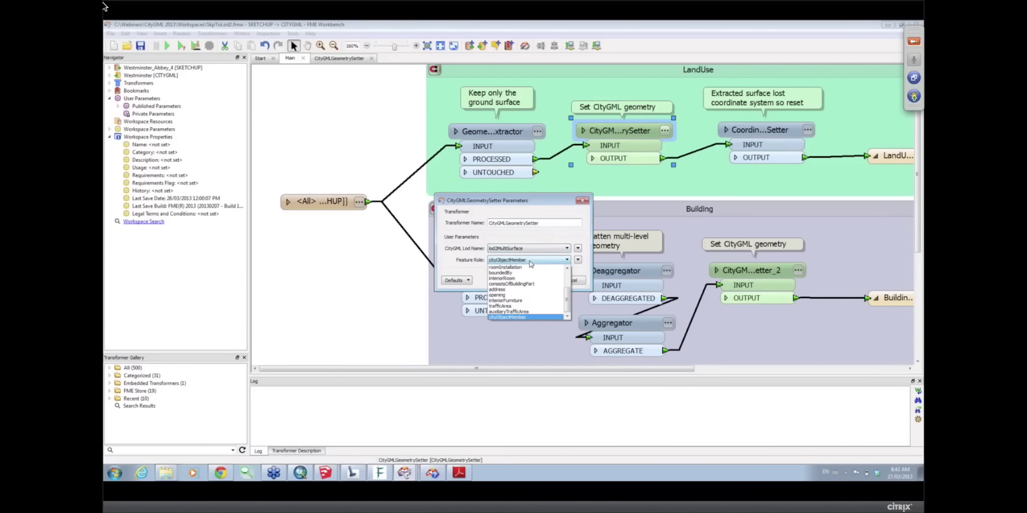
left_click(530, 261)
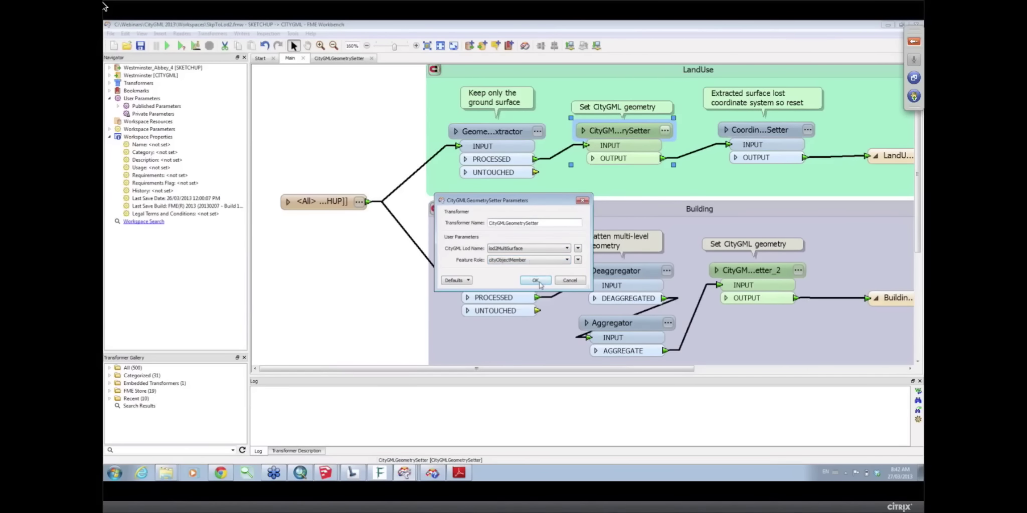
left_click(539, 283)
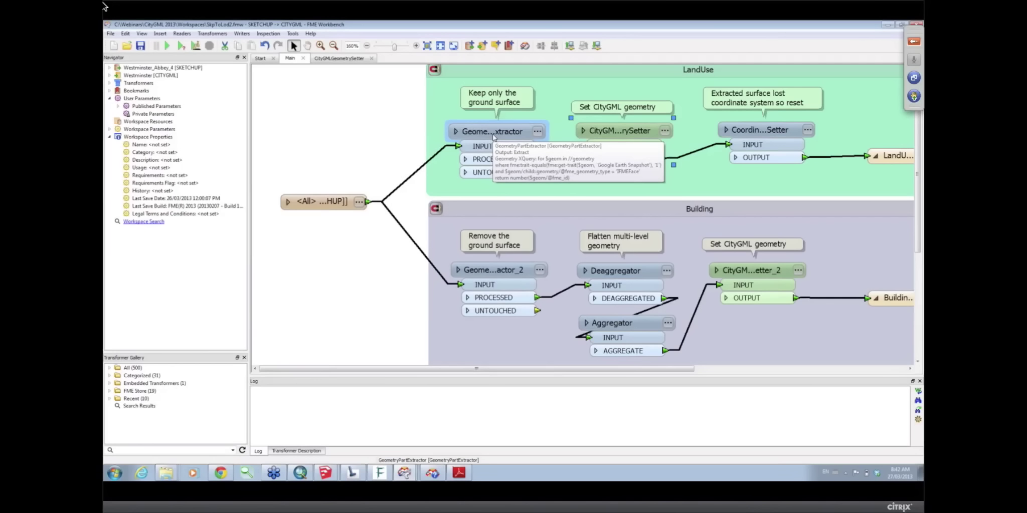
left_click(537, 133)
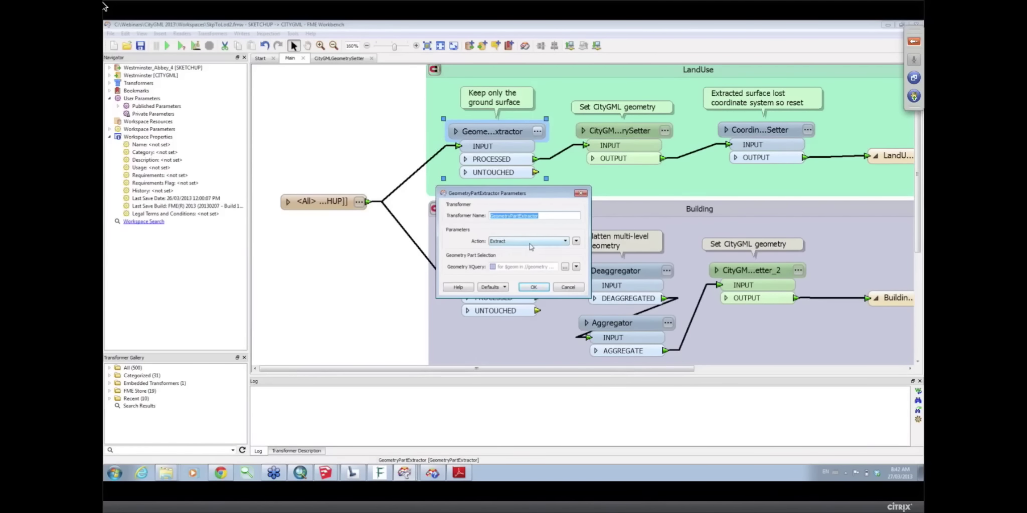
left_click(564, 270)
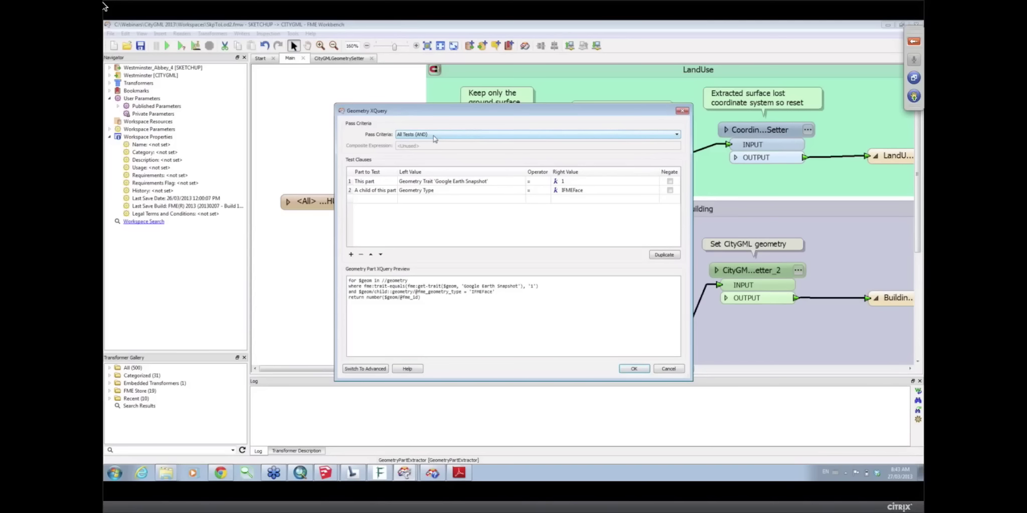
left_click(628, 371)
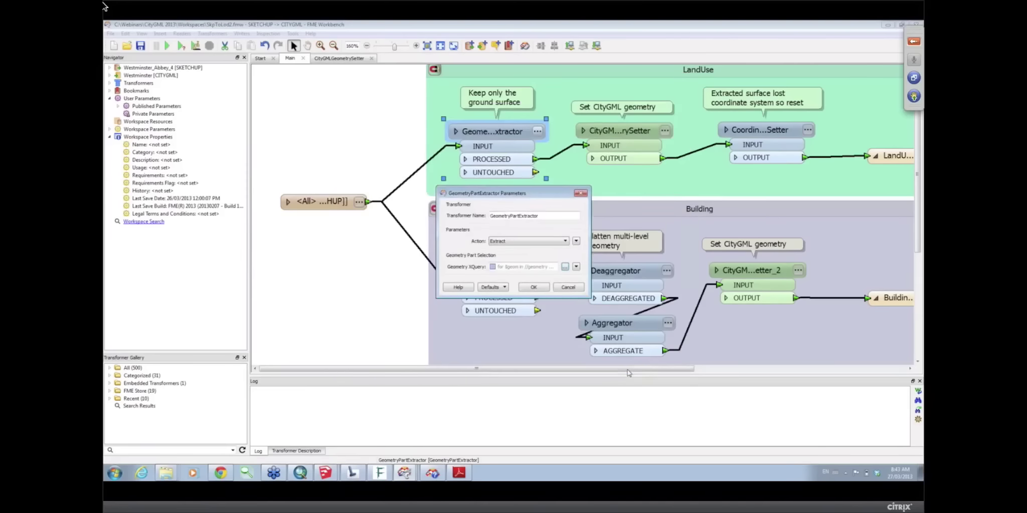
left_click(534, 288)
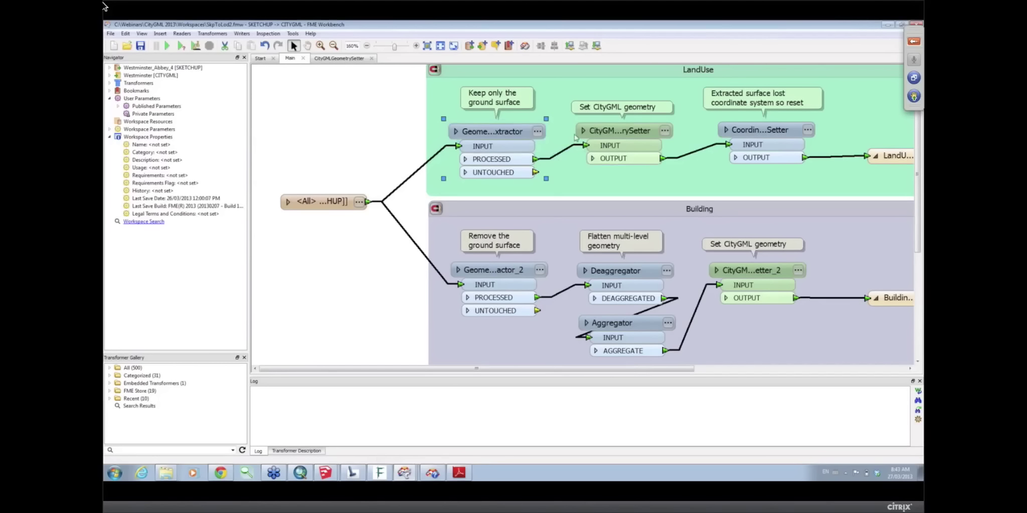
mouse_move(595, 137)
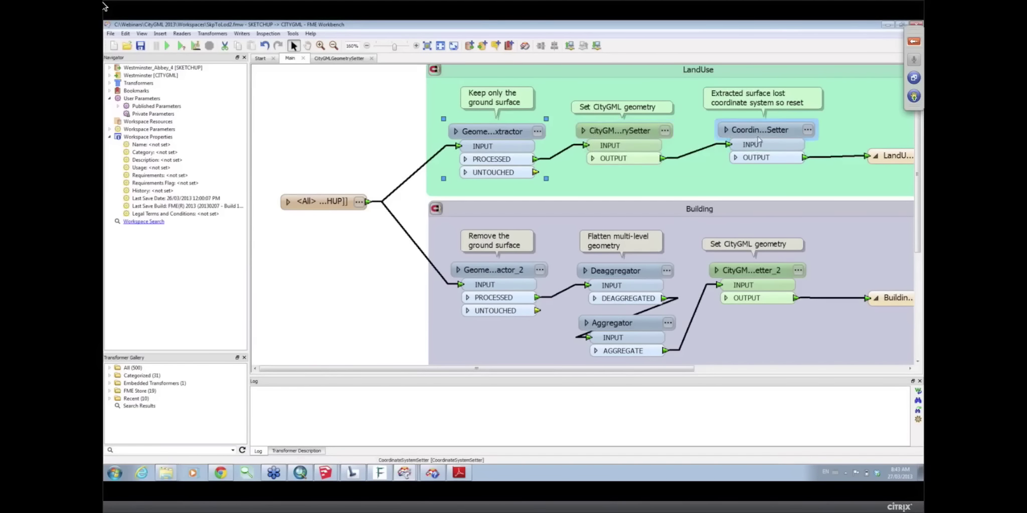
mouse_move(760, 134)
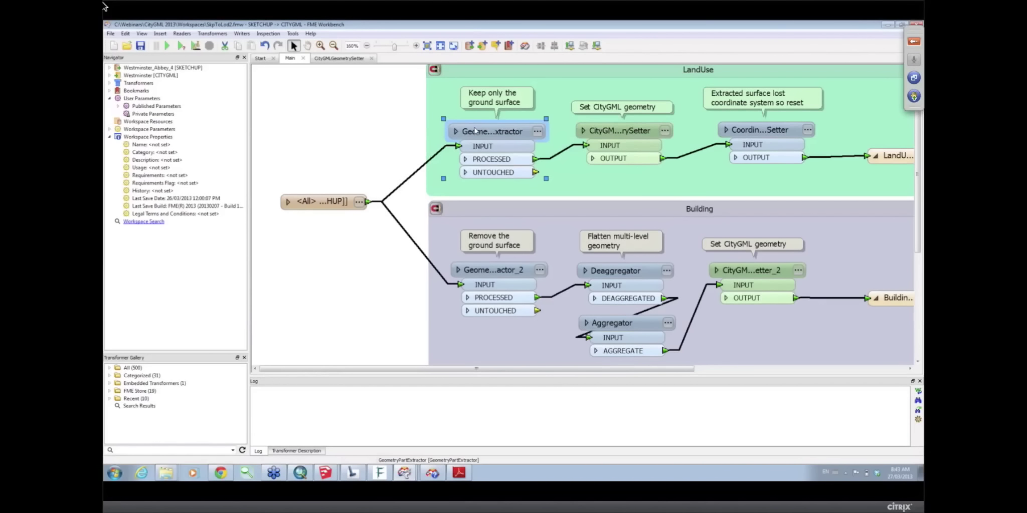
left_click(808, 129)
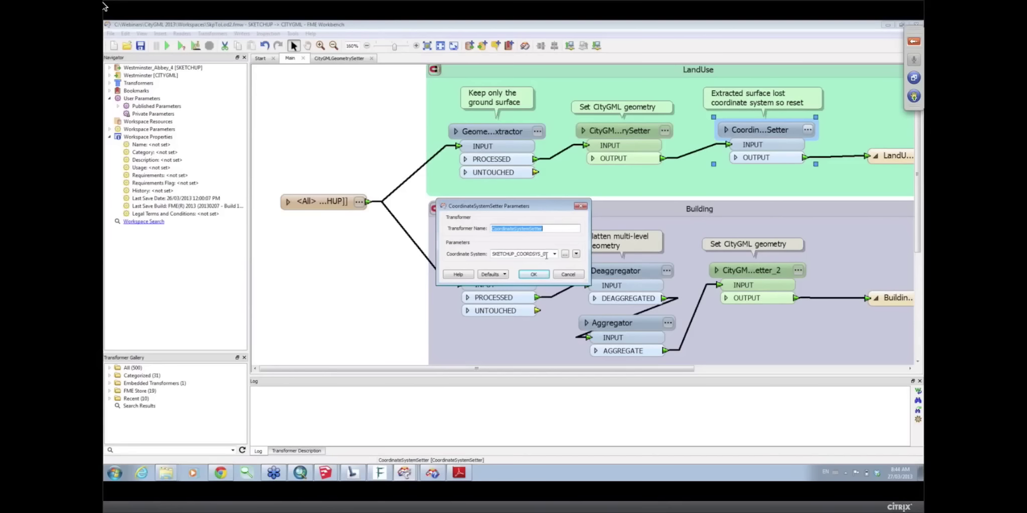
left_click(533, 275)
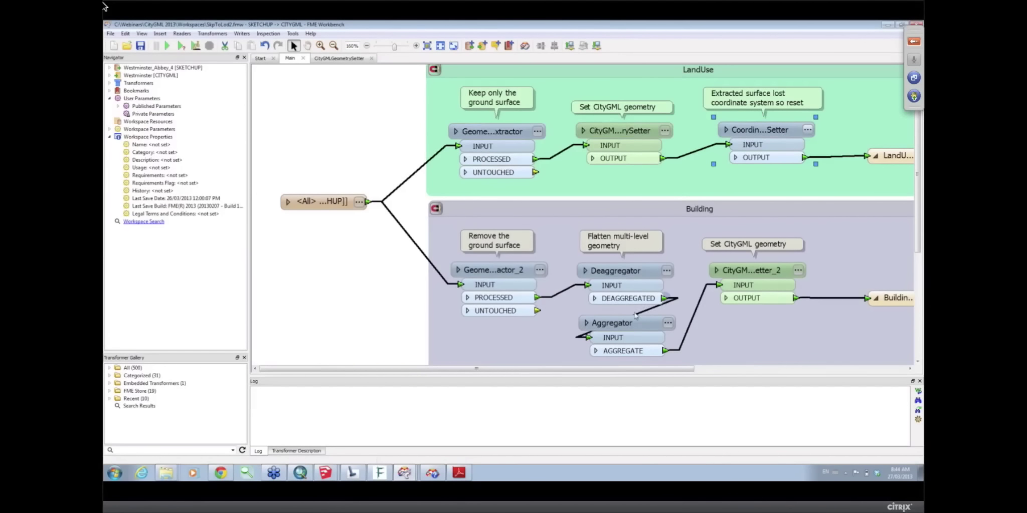
scroll(553, 371, "right", 3)
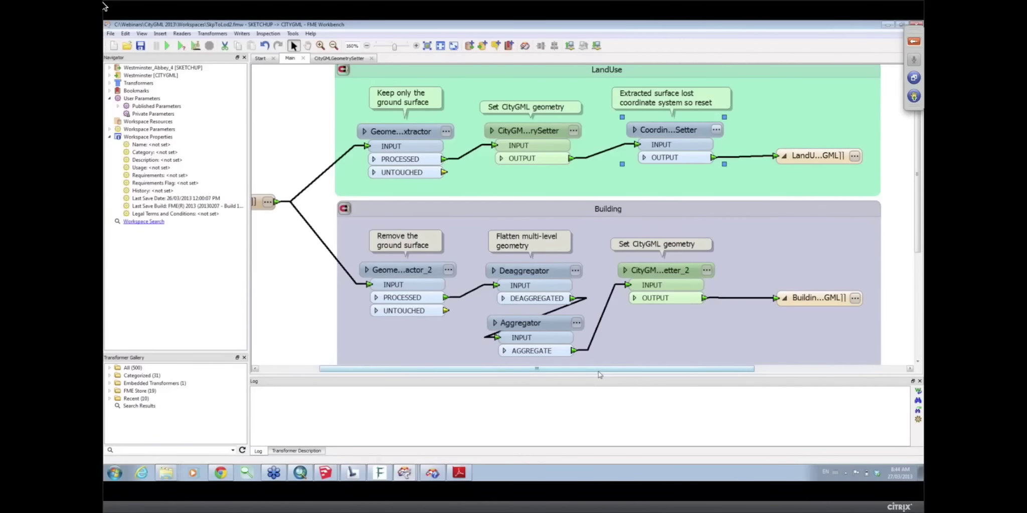
scroll(599, 374, "left", 1)
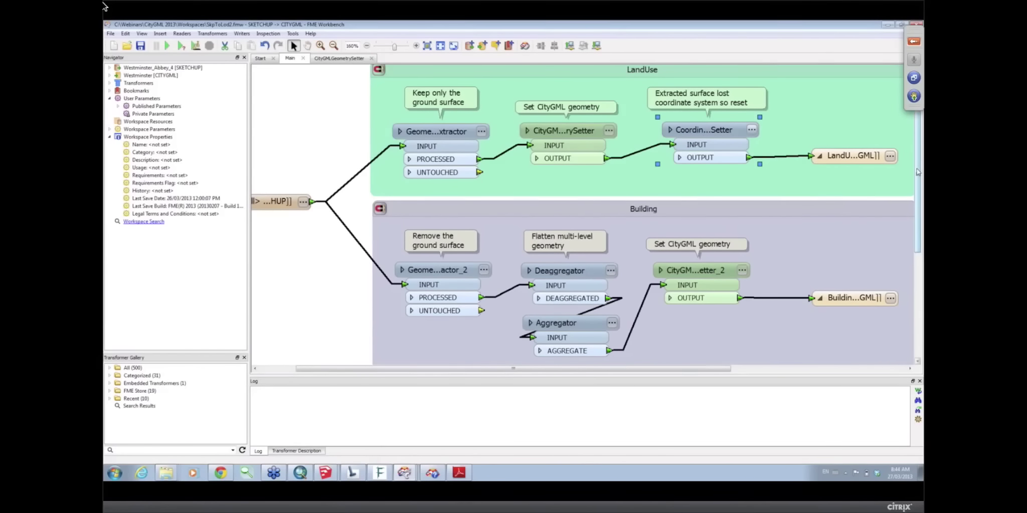
left_click_drag(918, 174, 919, 229)
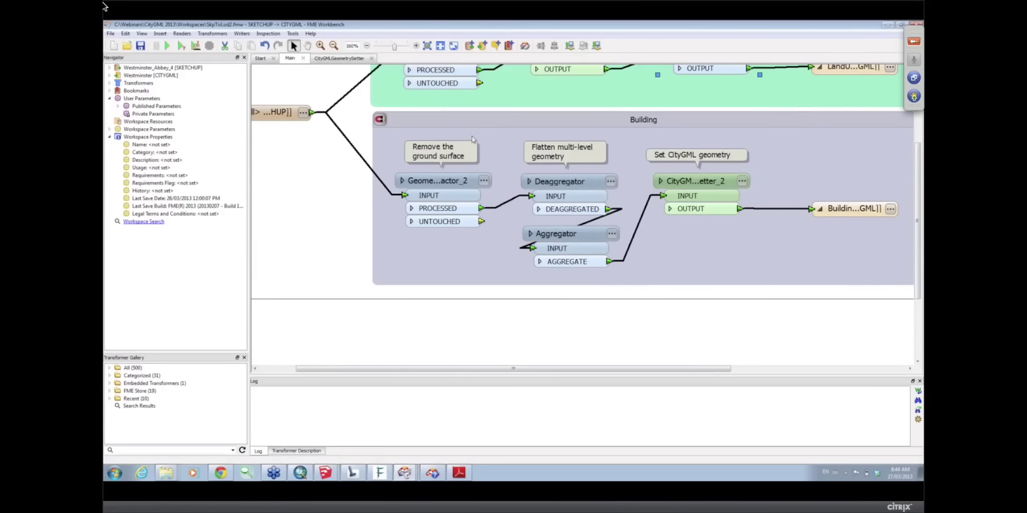
left_click(483, 180)
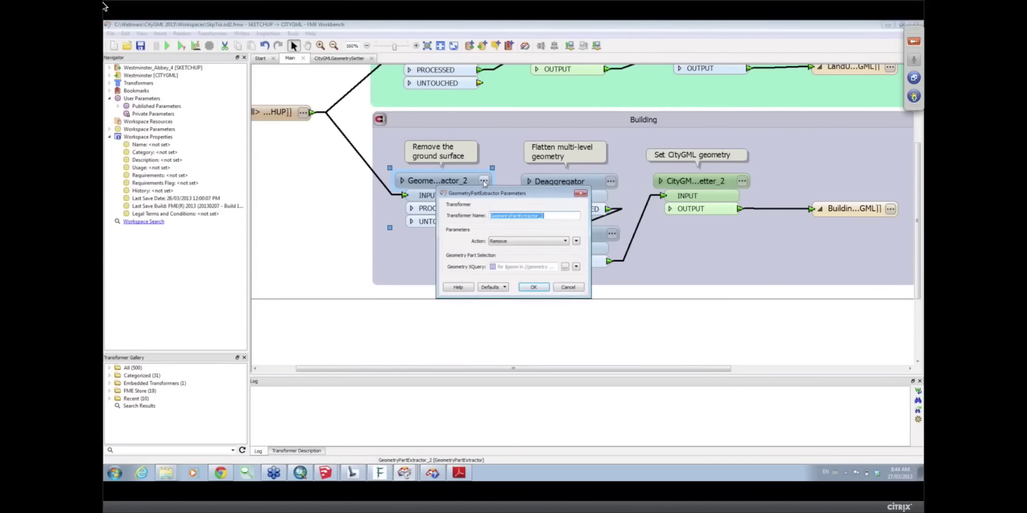
left_click(564, 268)
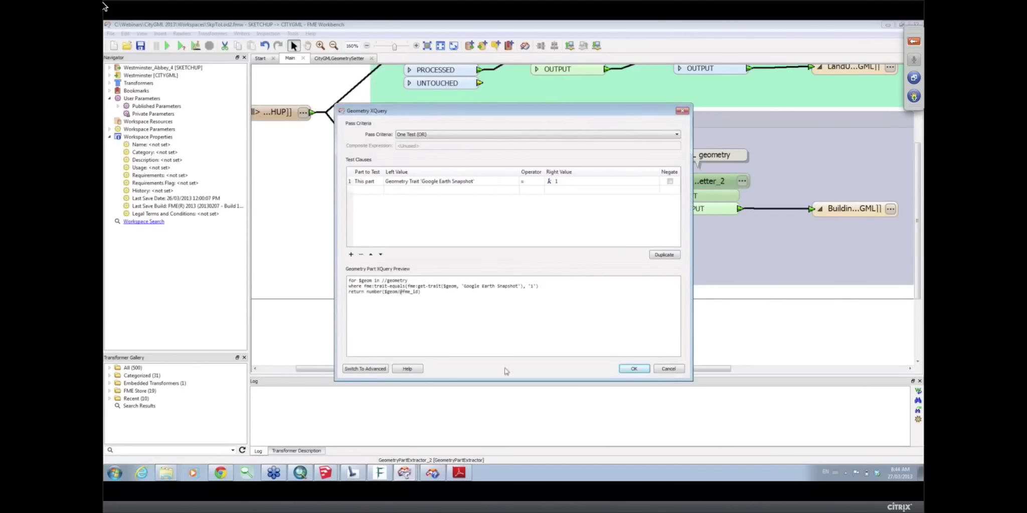
left_click(634, 369)
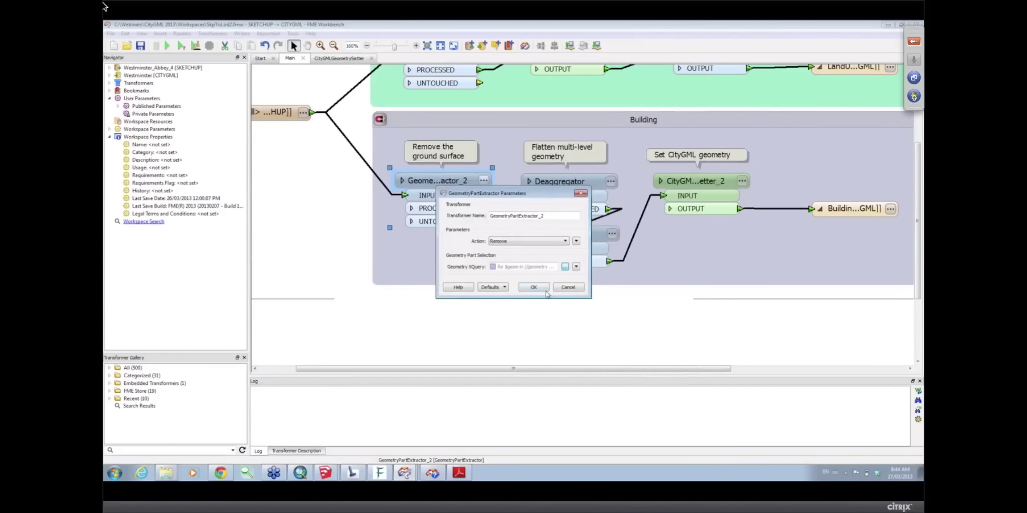
left_click(533, 289)
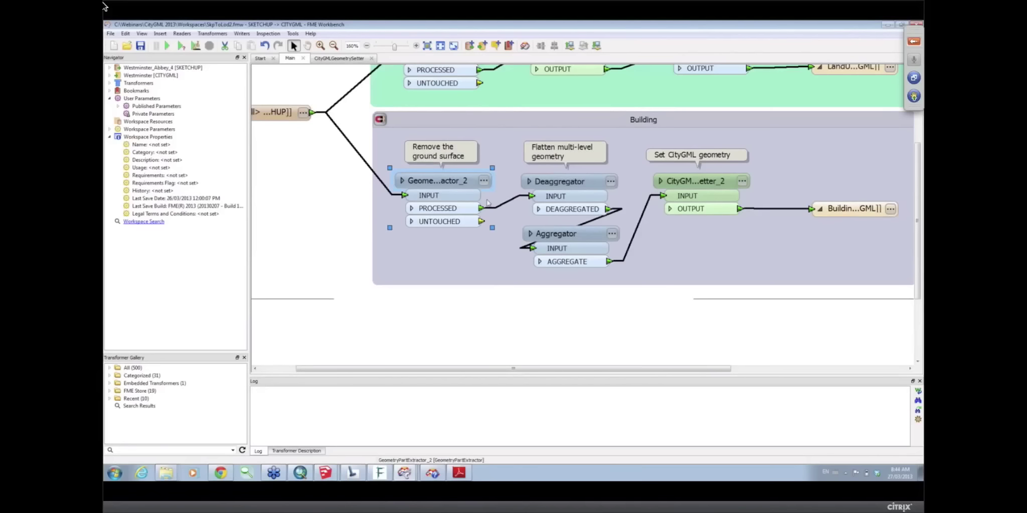
mouse_move(487, 202)
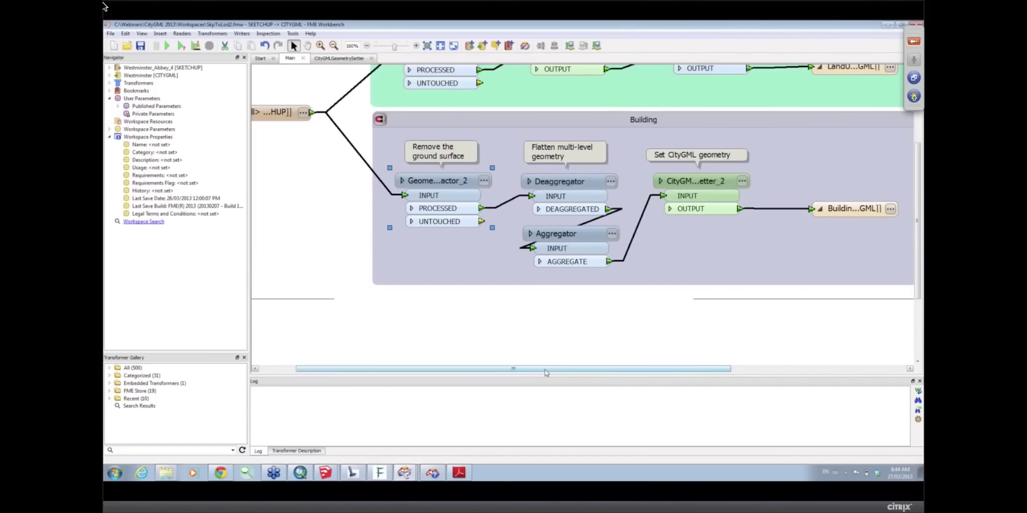
left_click_drag(546, 373, 586, 373)
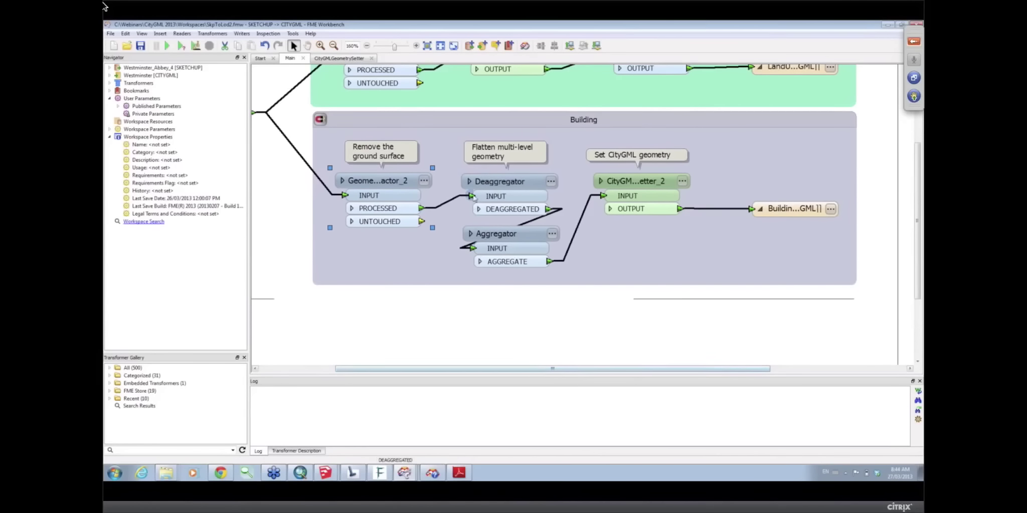
left_click(550, 181)
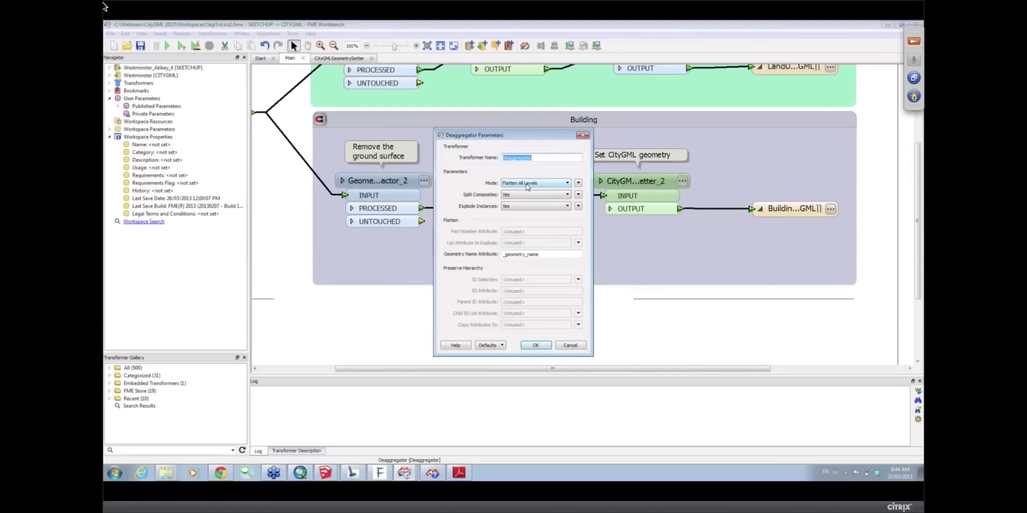
left_click(536, 345)
mouse_move(511, 233)
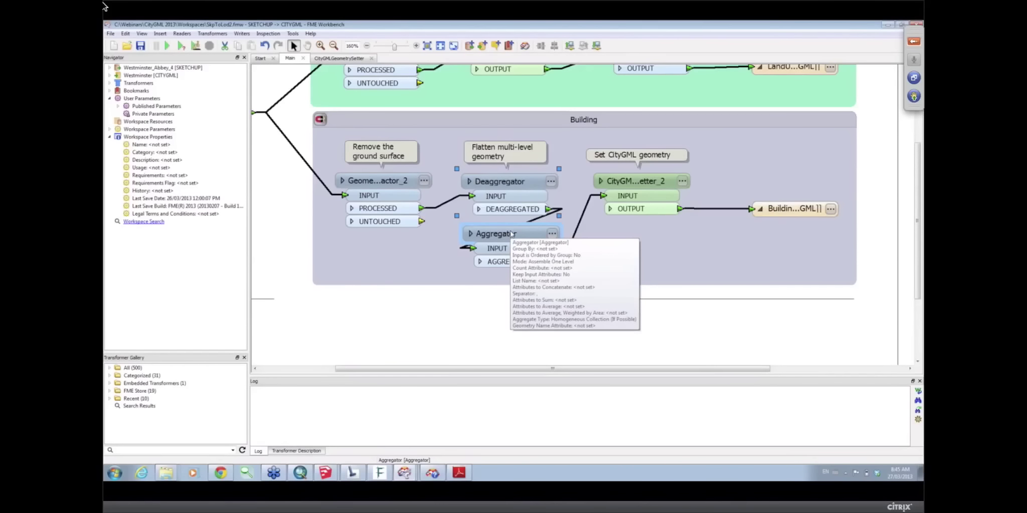
left_click_drag(467, 369, 506, 368)
left_click(623, 181)
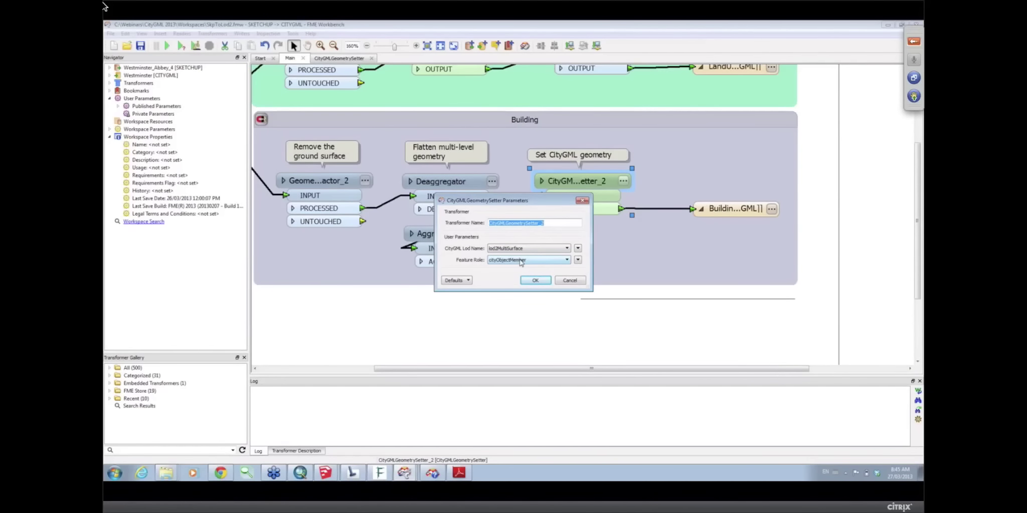
left_click(534, 280)
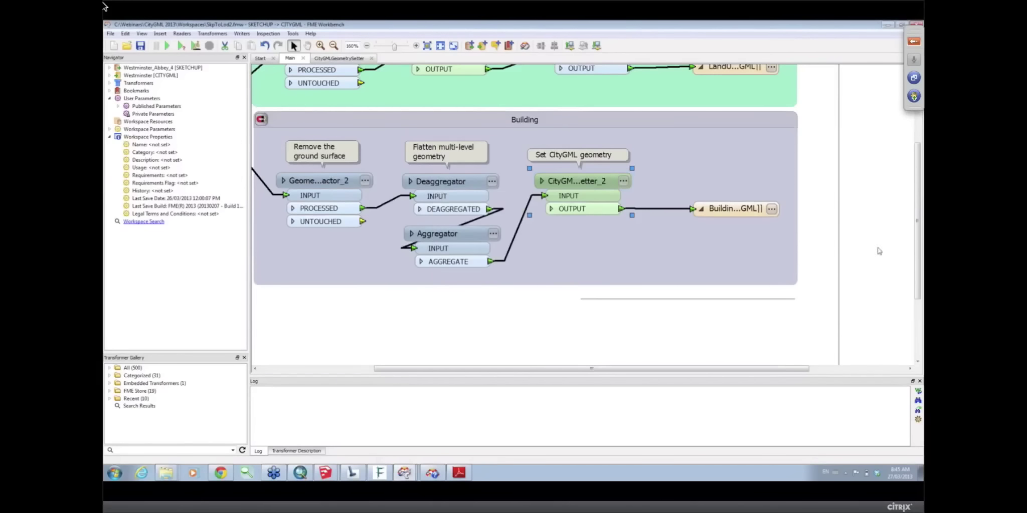
scroll(916, 245, "up", 4)
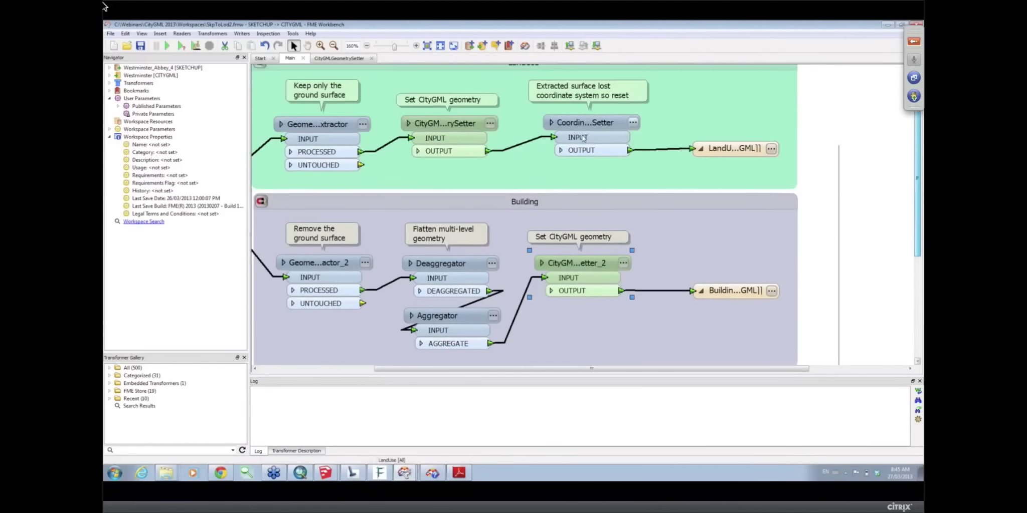
left_click(489, 123)
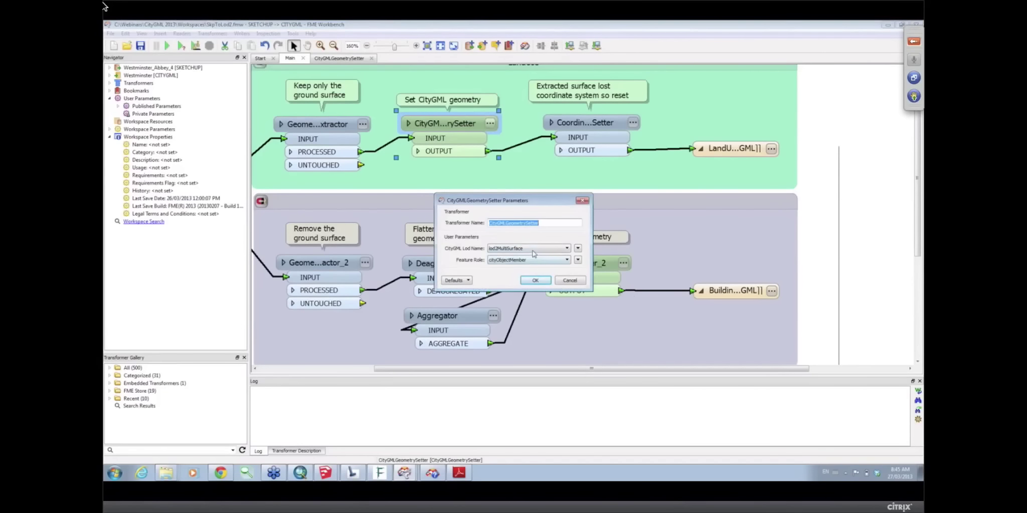
left_click(535, 280)
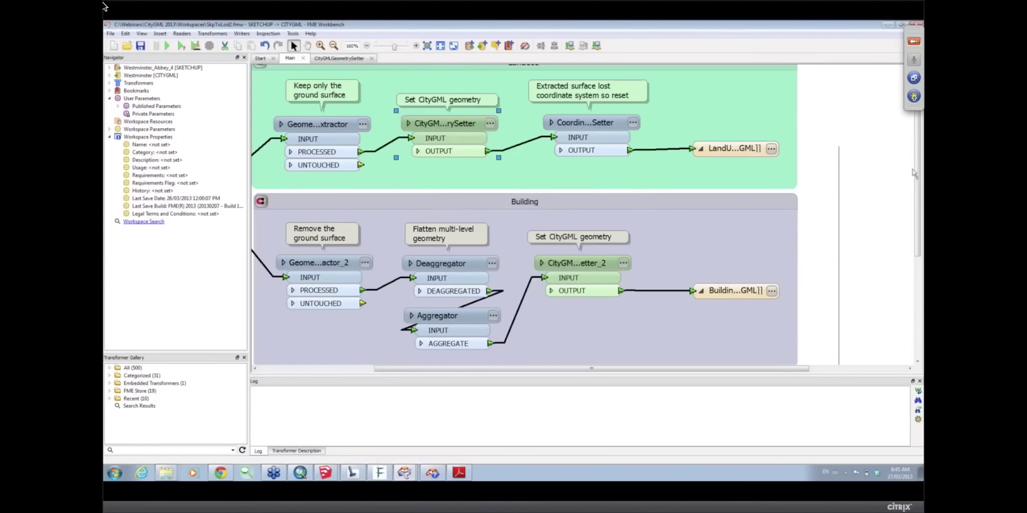
scroll(619, 157, "down", 2)
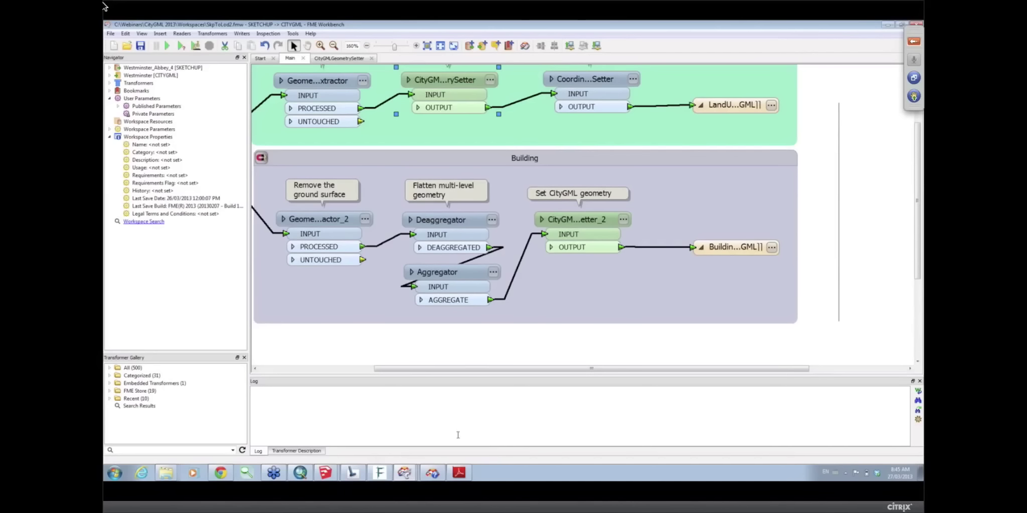
Orbit the converted Westminster model in LandXplorer, then return to Westminster_Abbey_4.skp in SketchUp
left_click(354, 476)
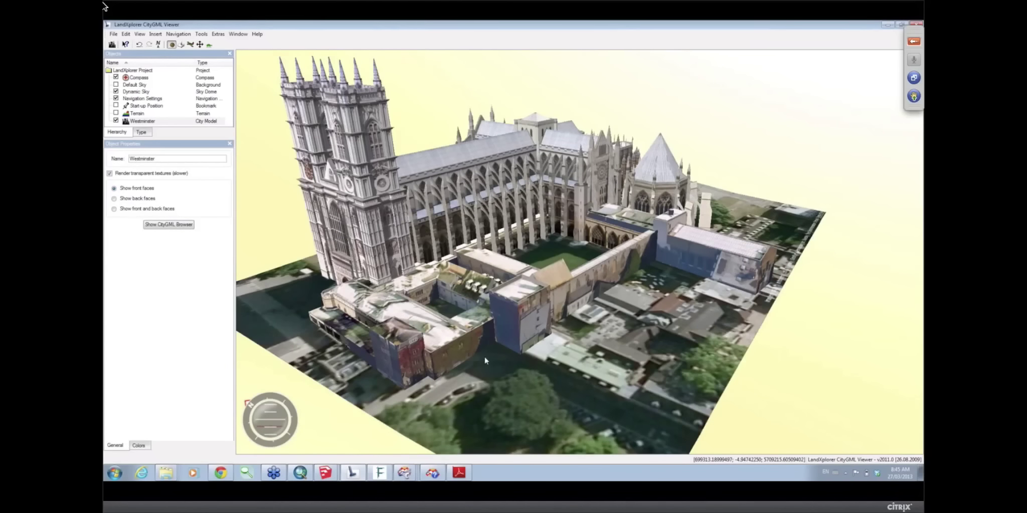
left_click_drag(537, 363, 507, 367)
left_click_drag(608, 373, 415, 335)
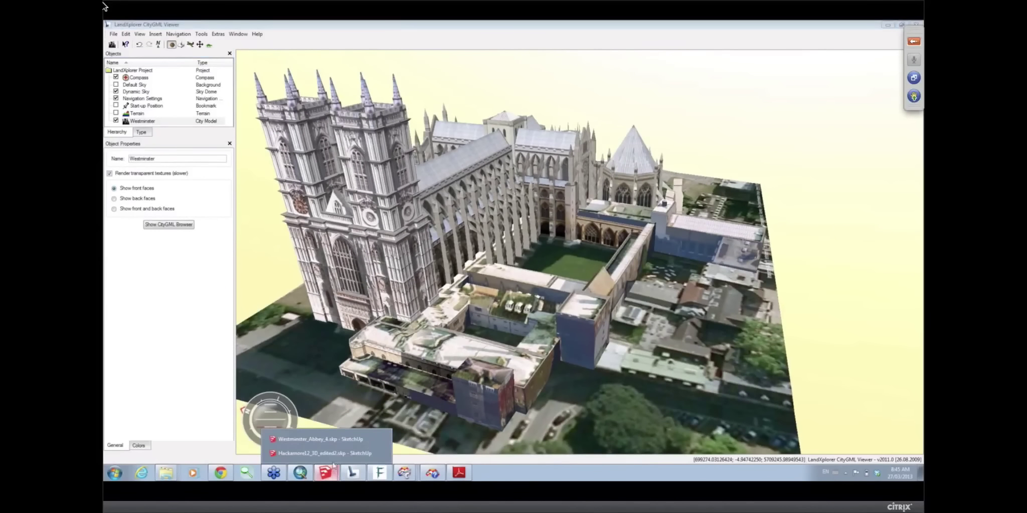
left_click(335, 440)
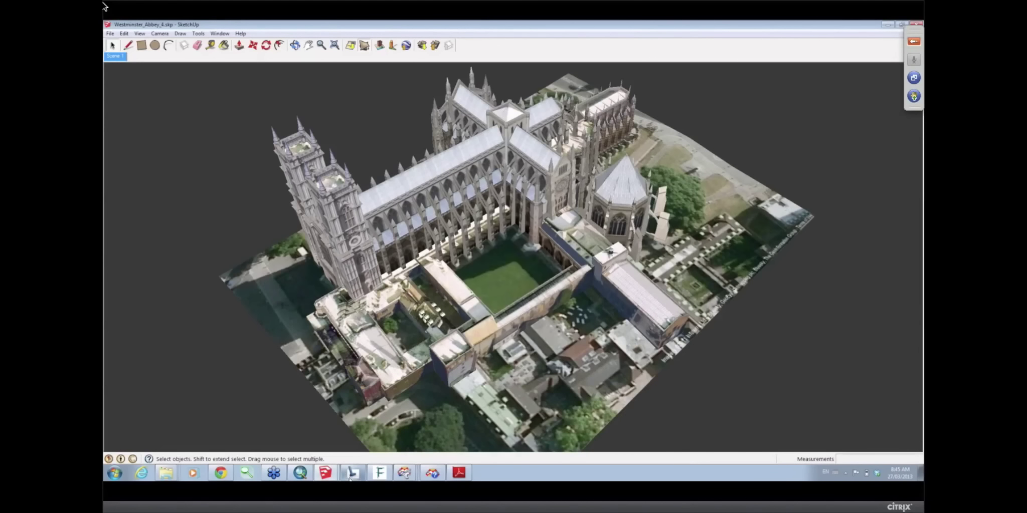
mouse_move(405, 478)
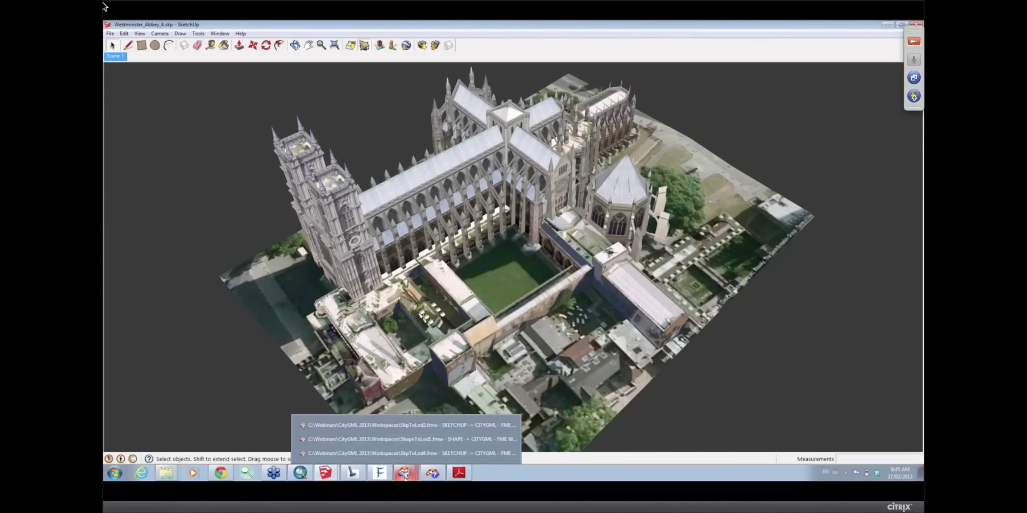